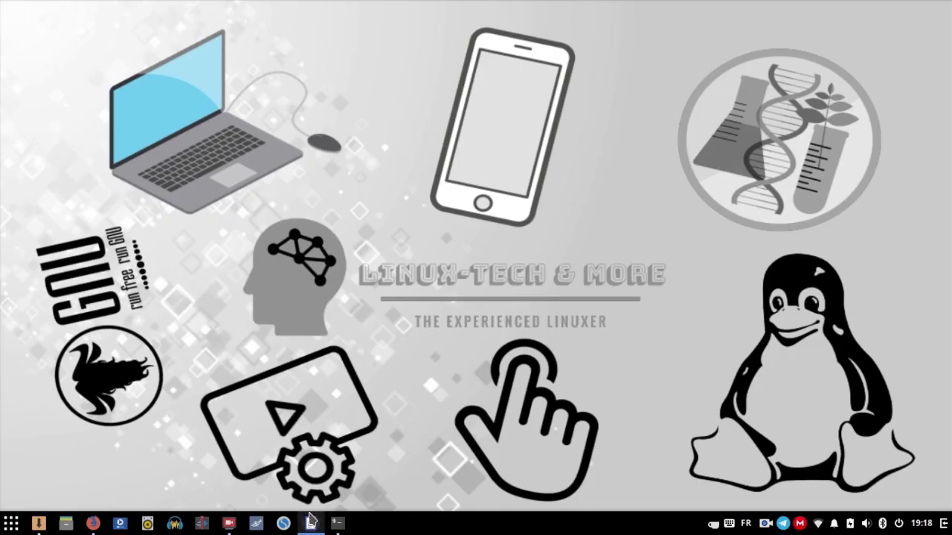
- Open the scrcpy.odt notes in Writer and find the install command line
click(310, 523)
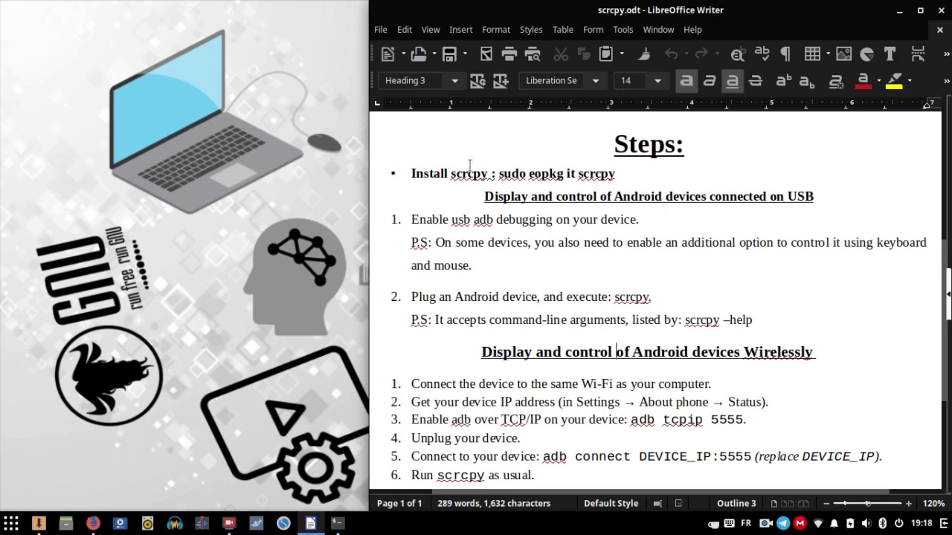
triple_click(518, 173)
click(518, 173)
click(498, 322)
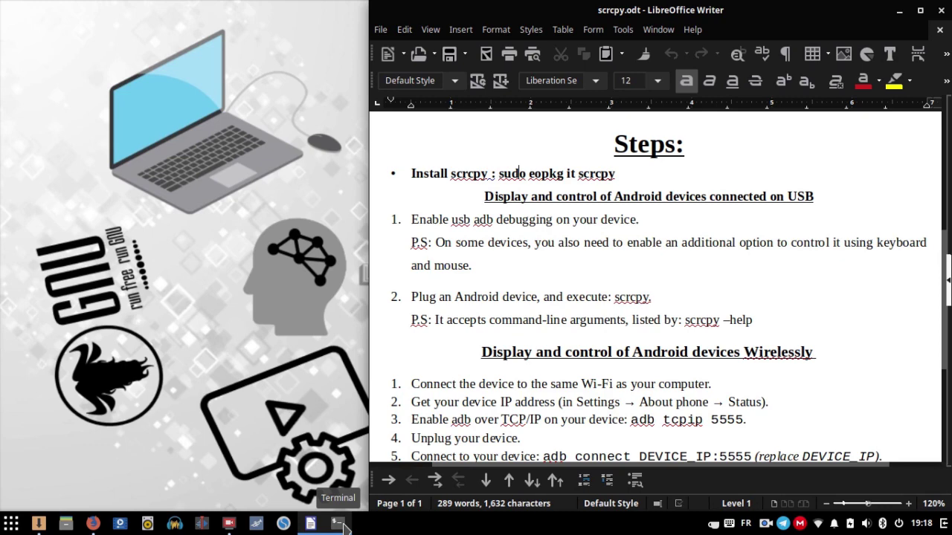
- Open a Terminal and copy 'sudo eopkg it scrcpy' from the notes
click(338, 524)
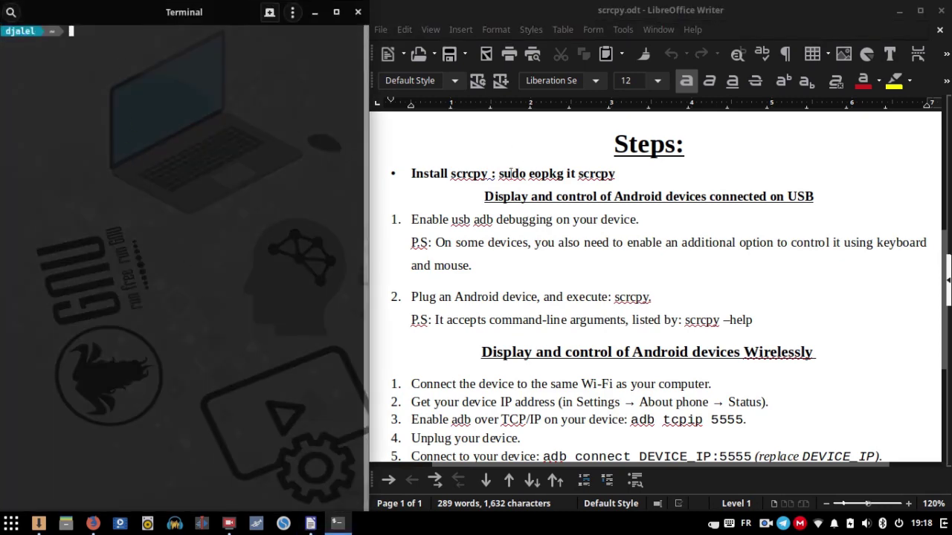
drag(500, 174, 613, 172)
click(540, 172)
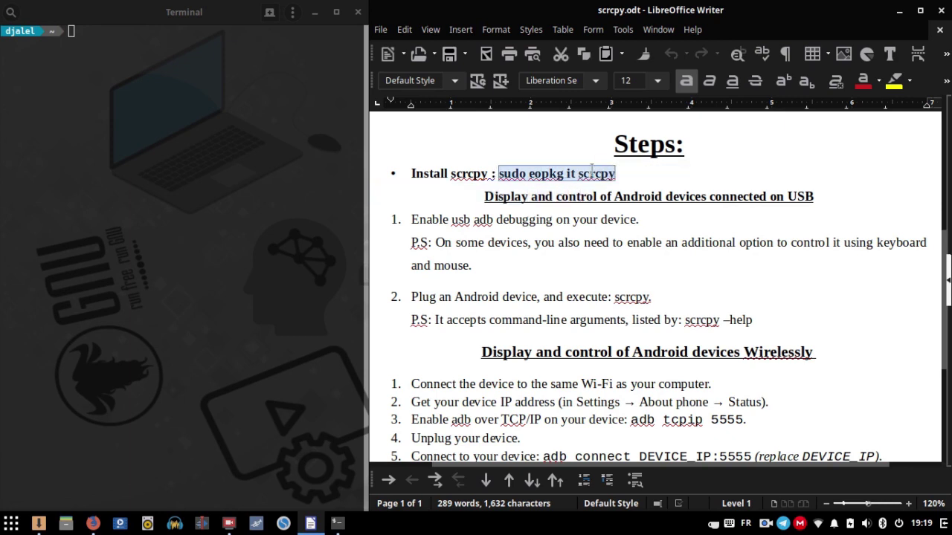
right_click(592, 170)
click(589, 198)
- Paste 'sudo eopkg it scrcpy' at the Terminal prompt
click(198, 97)
right_click(197, 102)
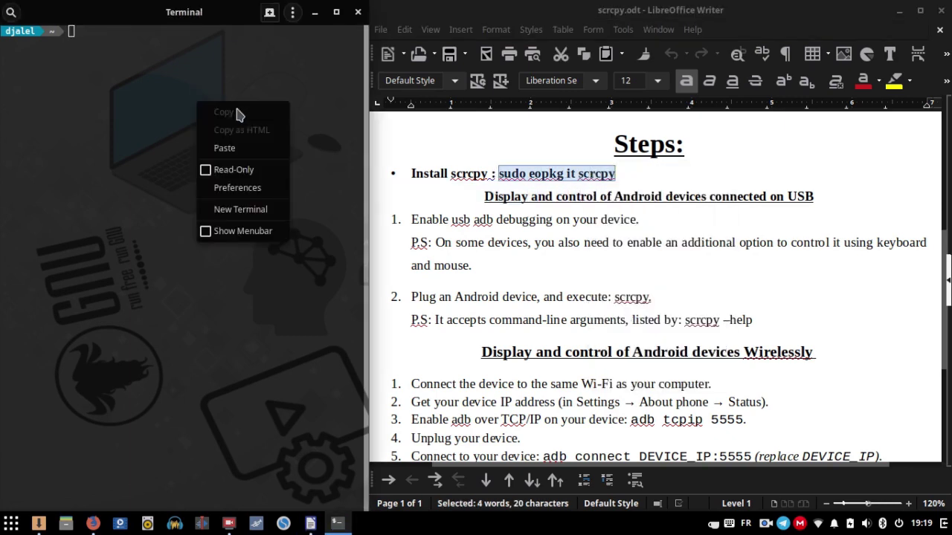
click(251, 153)
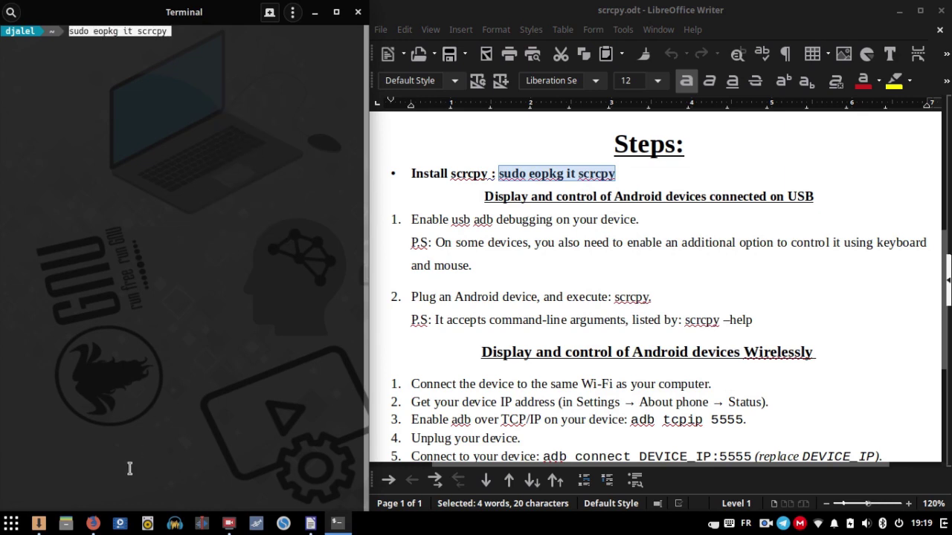
- Search Software Center for scrcpy and open its package details
click(40, 525)
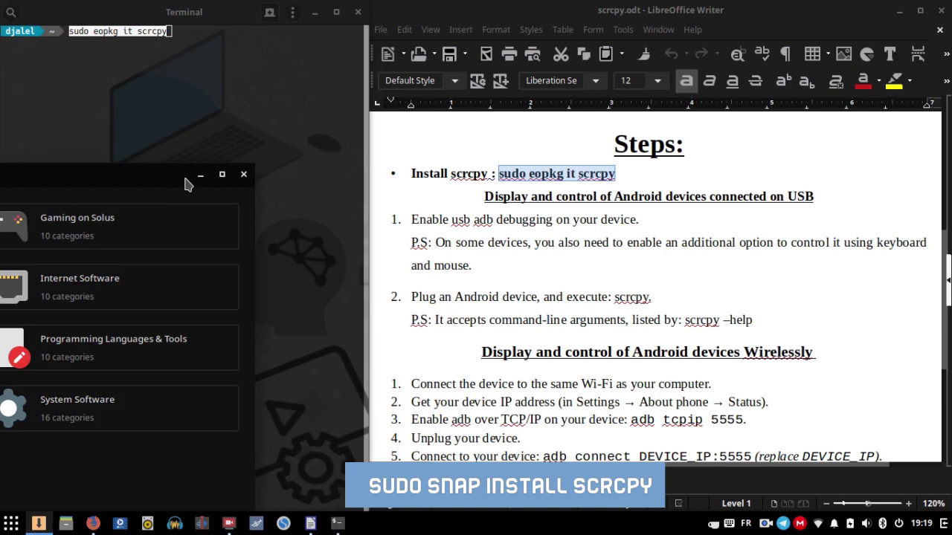
drag(186, 184, 741, 100)
click(238, 249)
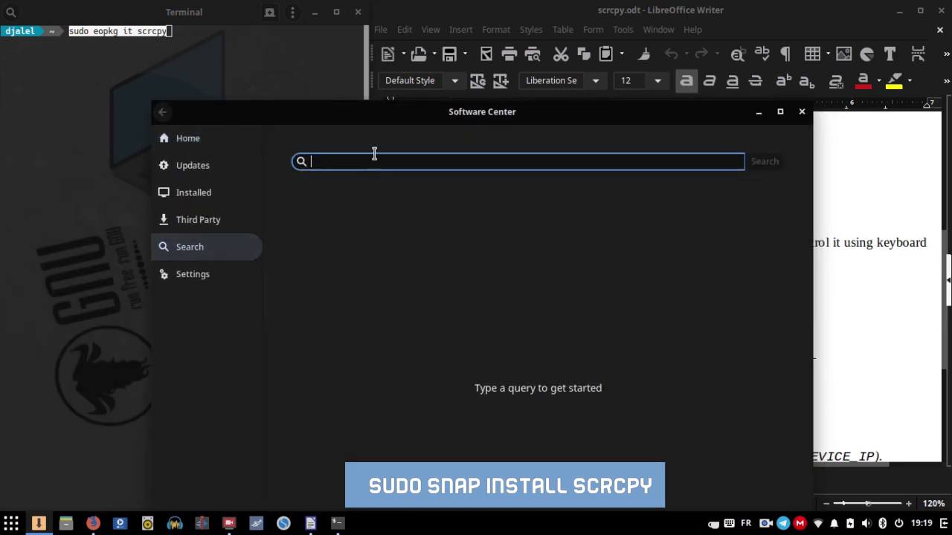
text(scrcpy)
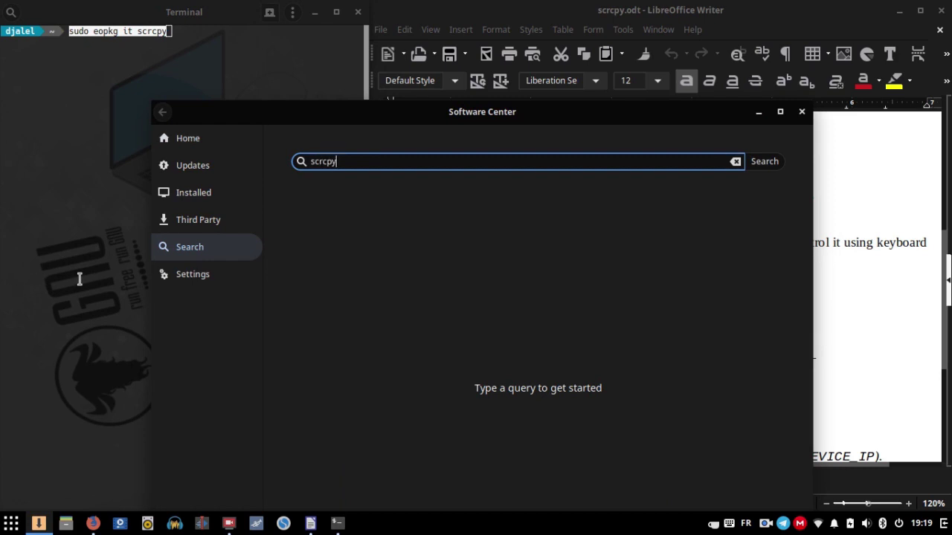
key(Return)
click(803, 219)
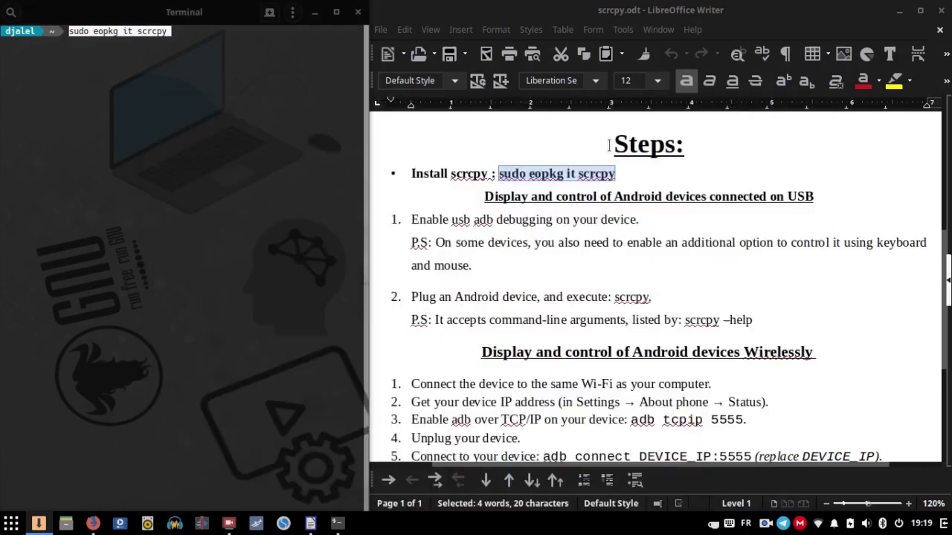
- Run the install, enter the account password and answer y to add the extra packages
key(Return)
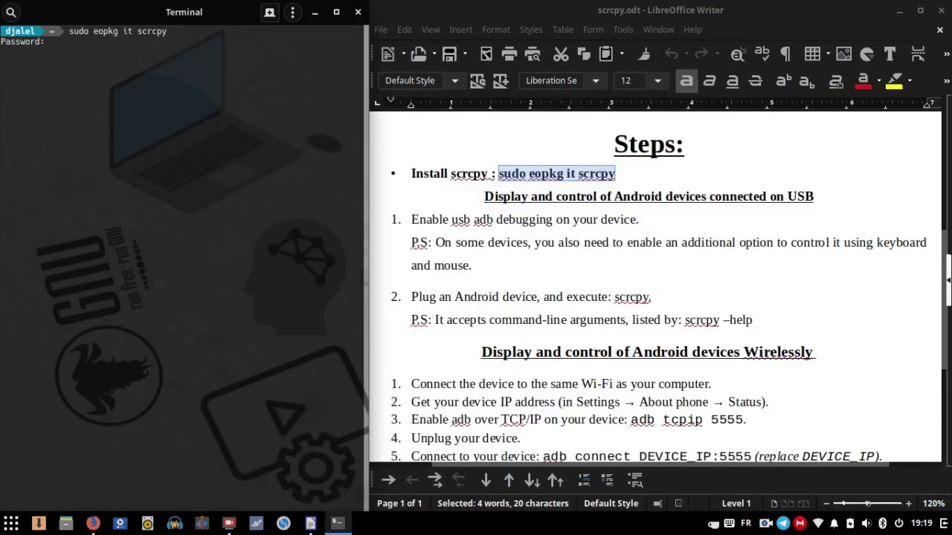
key(Return)
text(y)
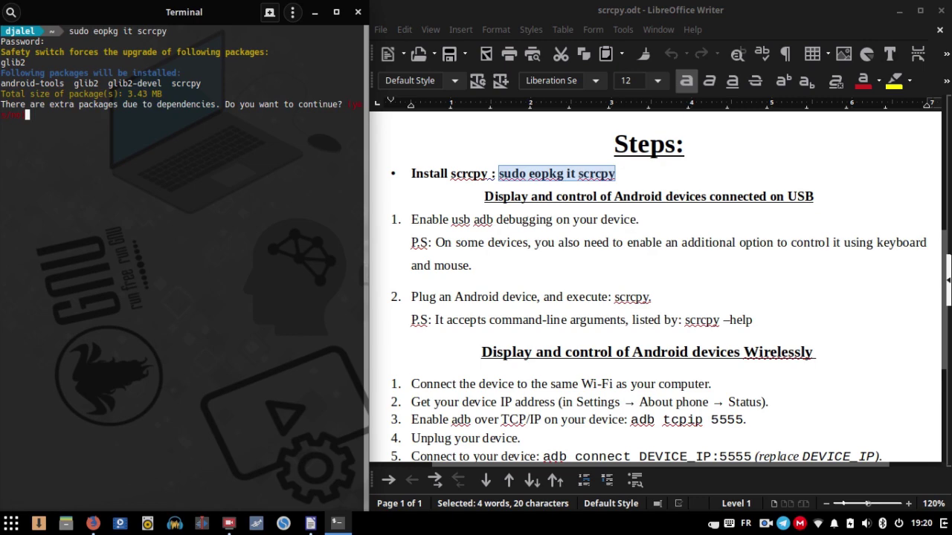
key(Return)
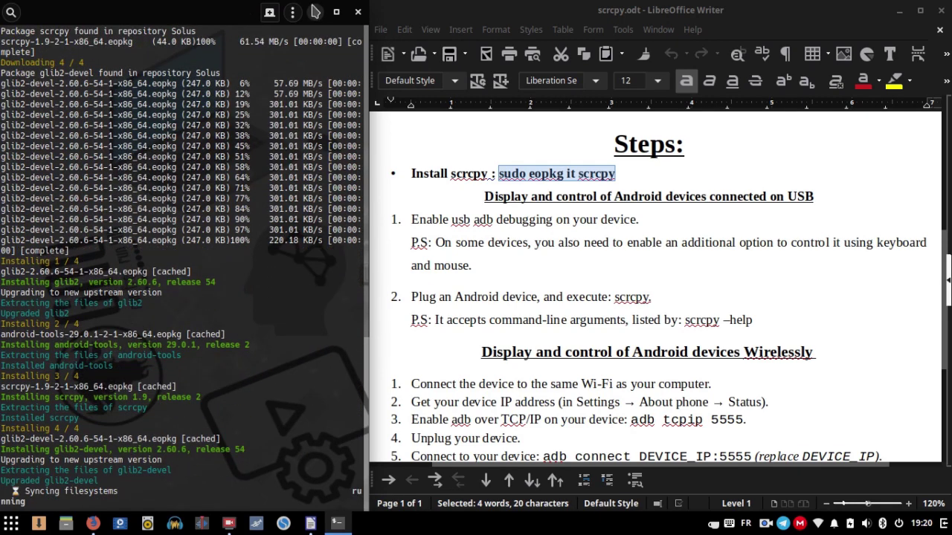
- Clear the terminal output with the clear command
click(162, 7)
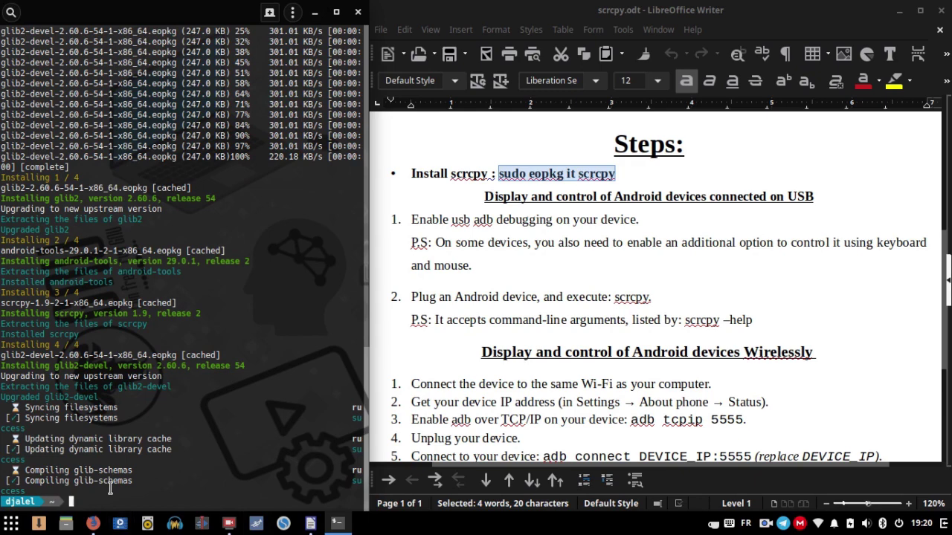
text(clear)
key(Return)
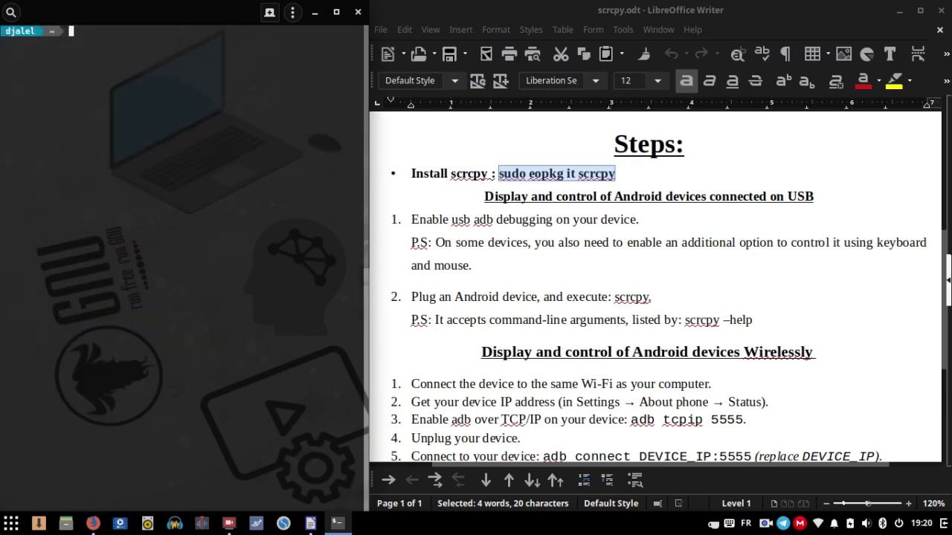
click(538, 277)
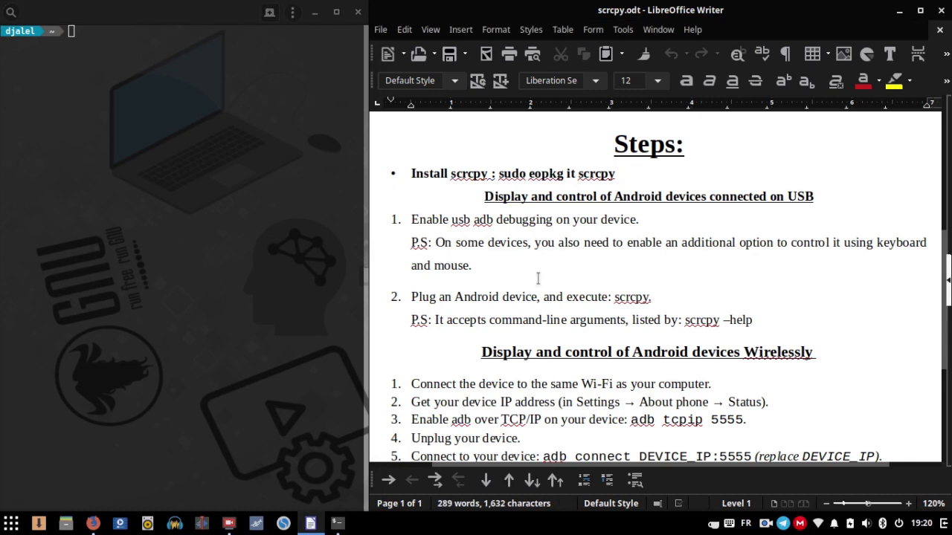
triple_click(513, 219)
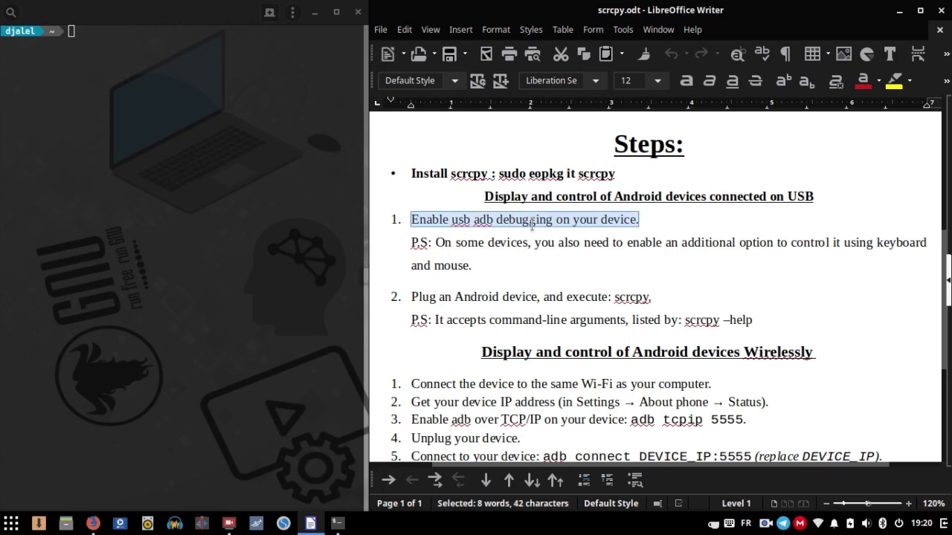
click(532, 223)
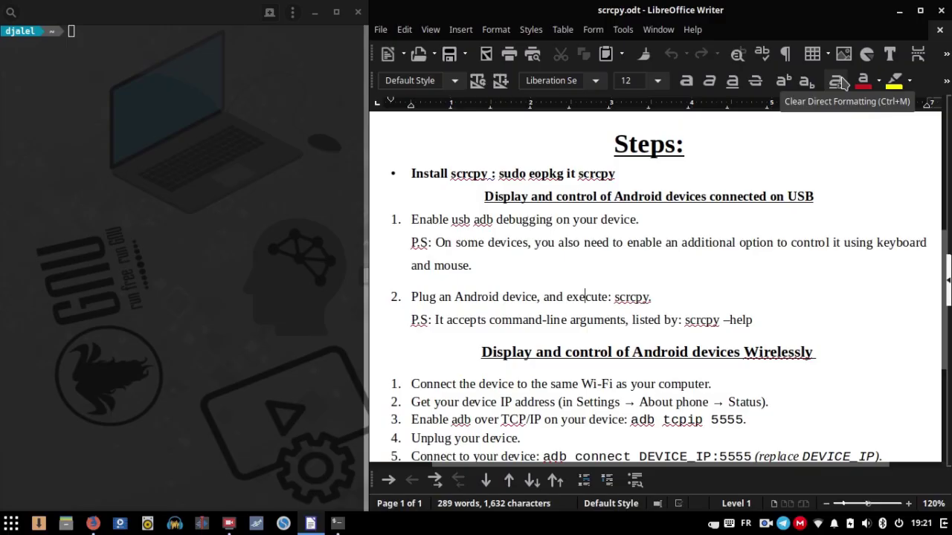
click(145, 90)
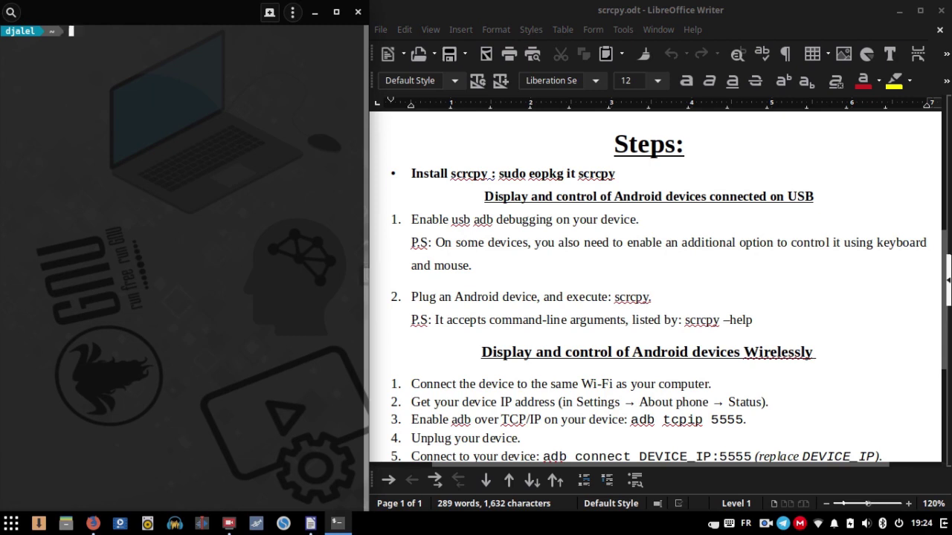
- Clear the terminal and launch scrcpy to mirror the phone
text(clear)
key(Return)
text(scrcpy)
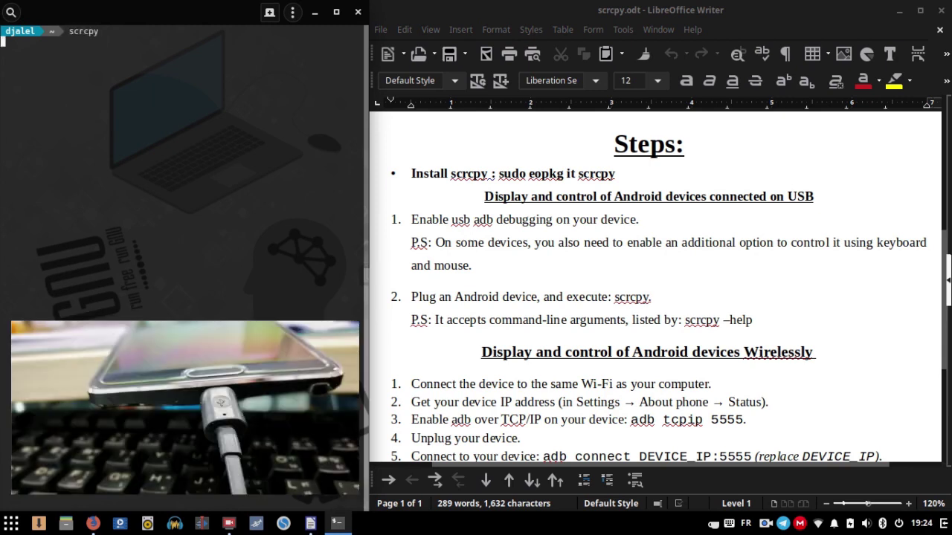
key(Return)
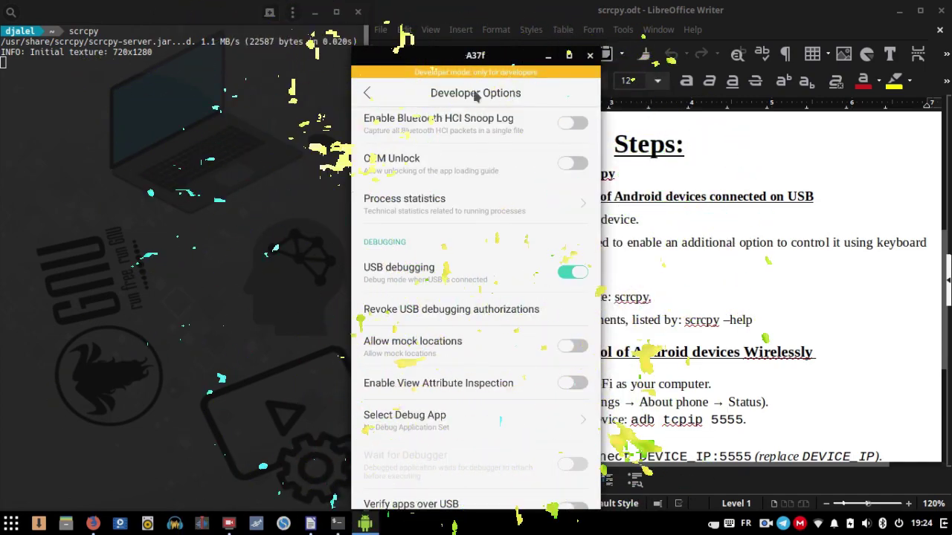
- Leave Developer Options and return the mirrored phone to its home screen
click(368, 93)
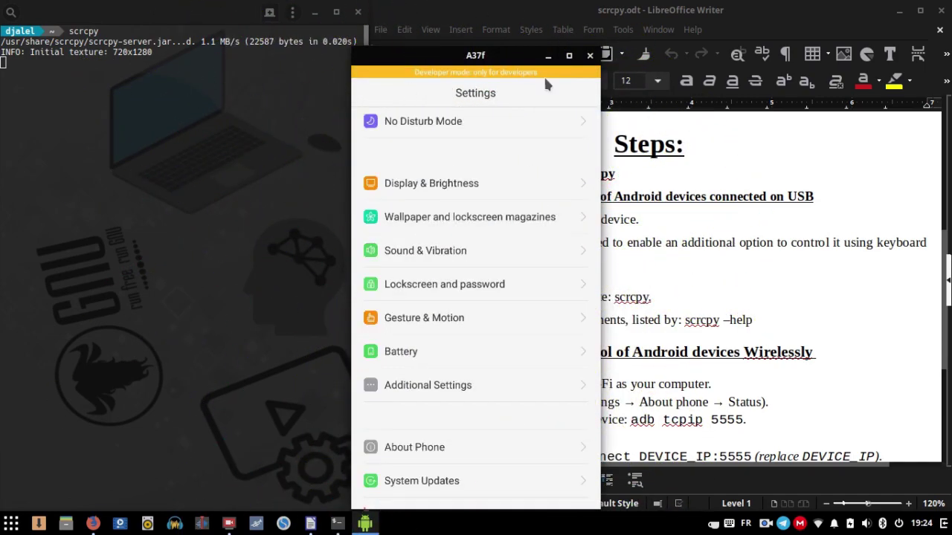
scroll(548, 83, down, 5)
drag(563, 52, 504, 45)
scroll(465, 204, up, 3)
scroll(510, 106, down, 3)
middle_click(436, 292)
drag(435, 292, 361, 294)
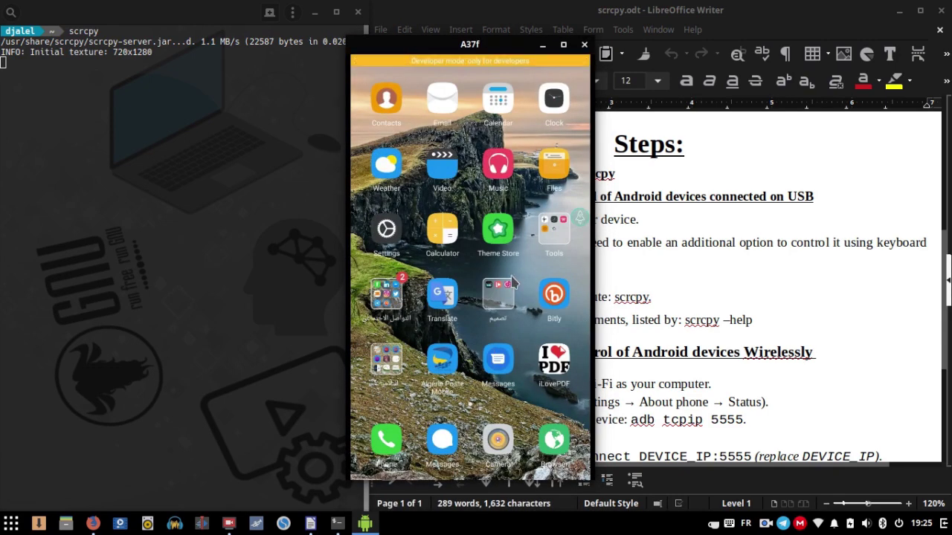
- Snap the mirror to the left half, launch Camera from the first home page, then close the mirror
key(super+Left)
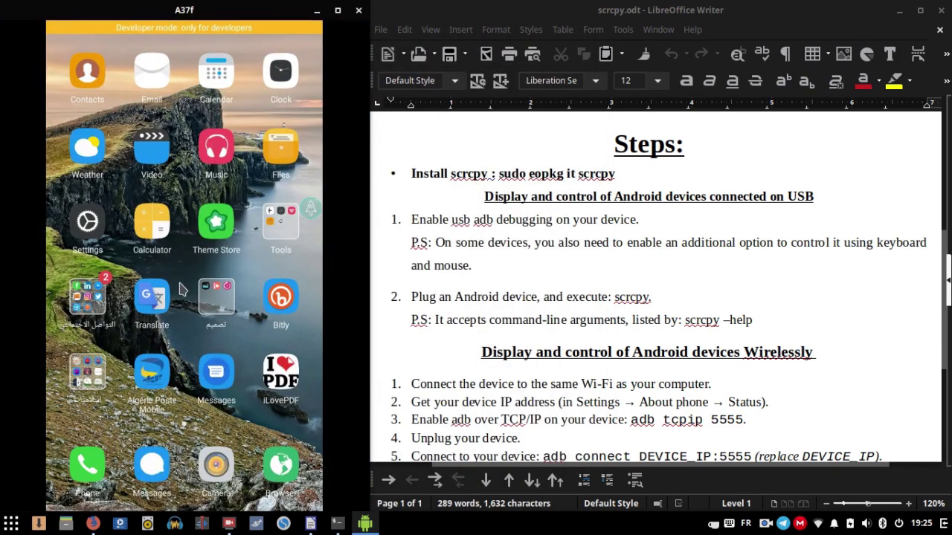
drag(181, 285, 220, 279)
click(228, 462)
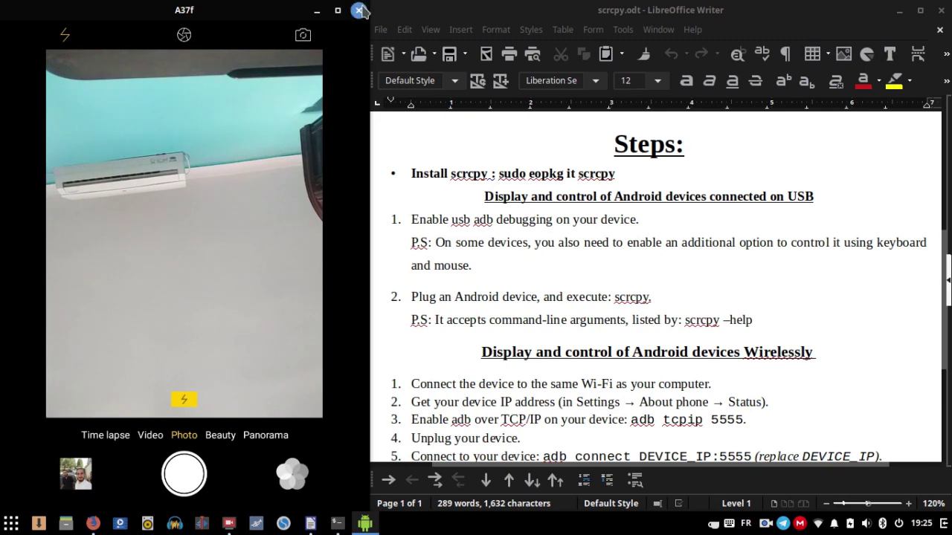
click(358, 10)
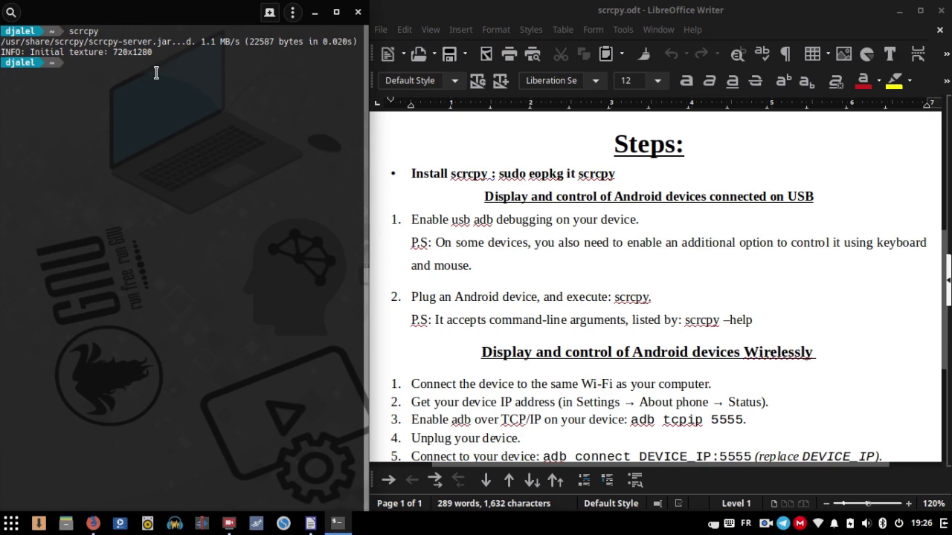
- Scroll the notes to the wireless step 6 and enter adb tcpip 5555 at the terminal
scroll(617, 344, down, 1)
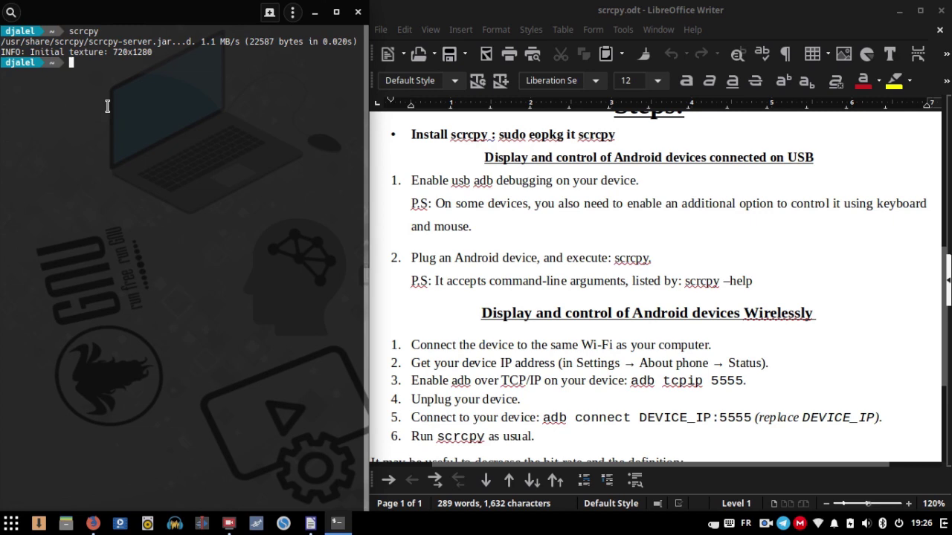
text(adb tcpip 5555)
- Run adb tcpip 5555 and clear the terminal
key(Return)
key(ctrl+l)
scroll(654, 298, down, 1)
- Connect adb to 10.97.230.108, list devices, and enter scrcpy
text(adb)
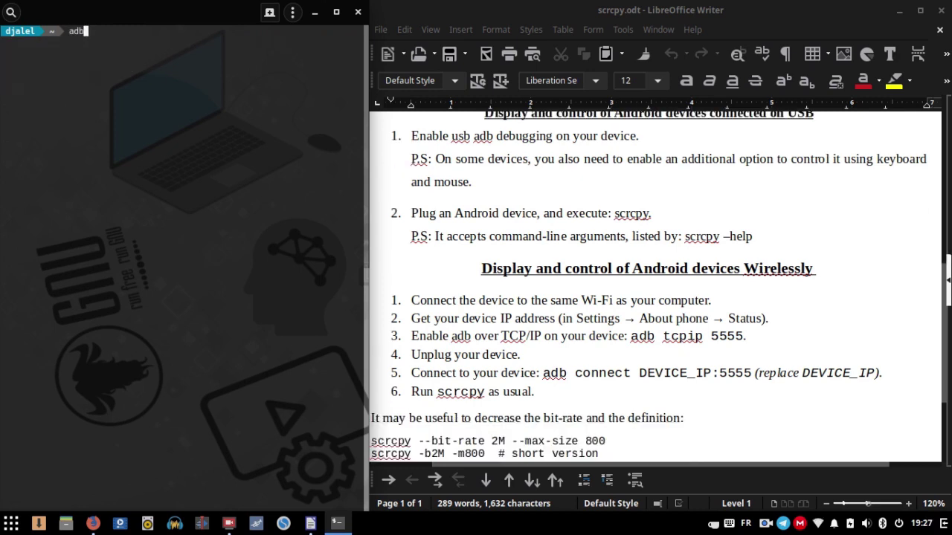
text( connect 10.97.230)
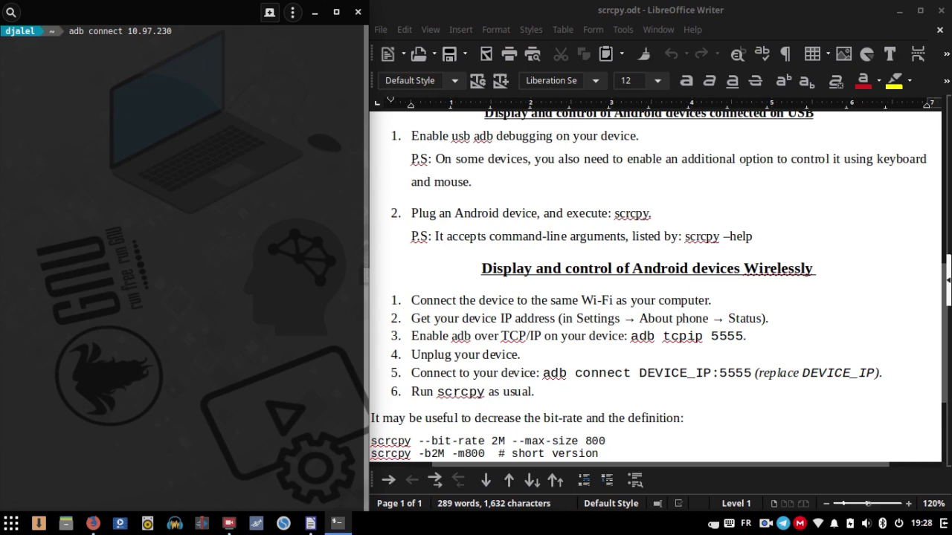
text(.108)
key(Return)
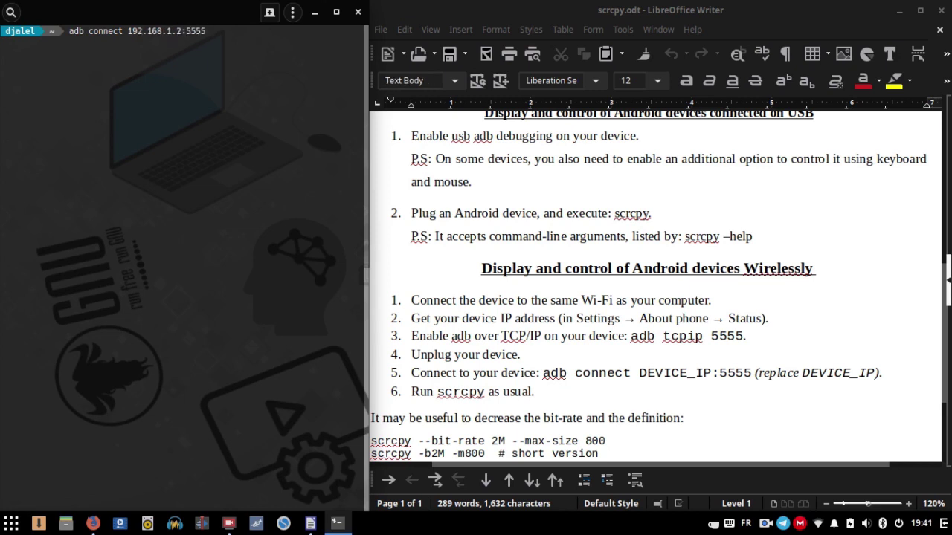
key(Return)
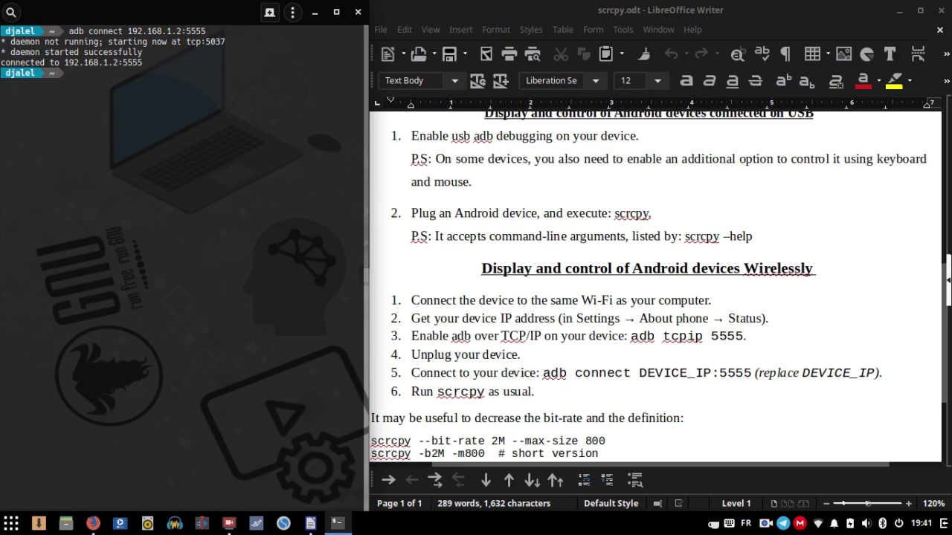
text(adb devices)
key(Return)
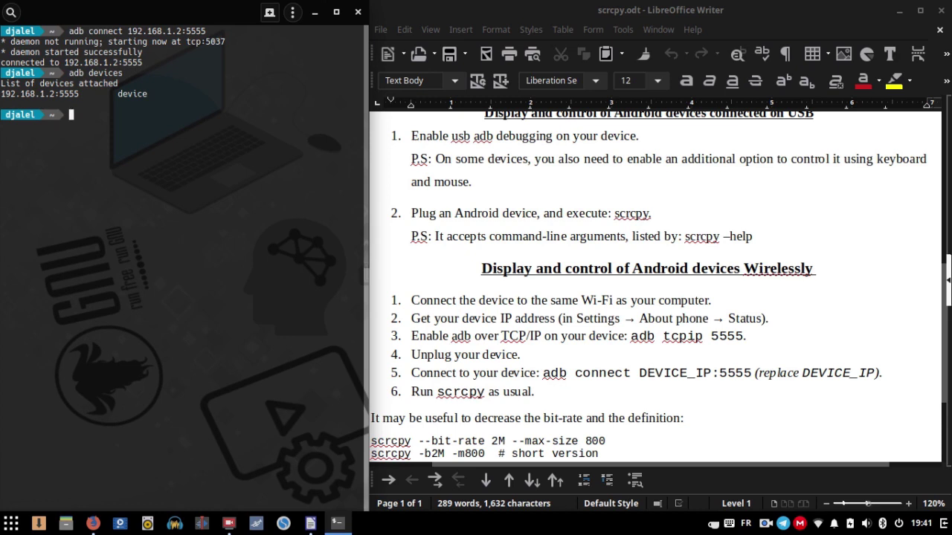
text(scrcpy)
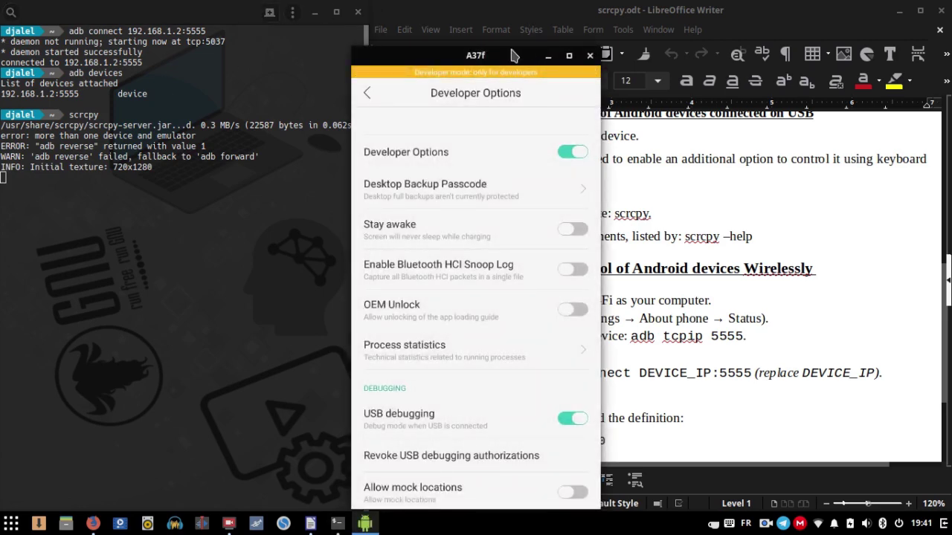
- Move the mirror to the left edge, go Back twice to the home page, and raise Writer
drag(512, 55, 165, 48)
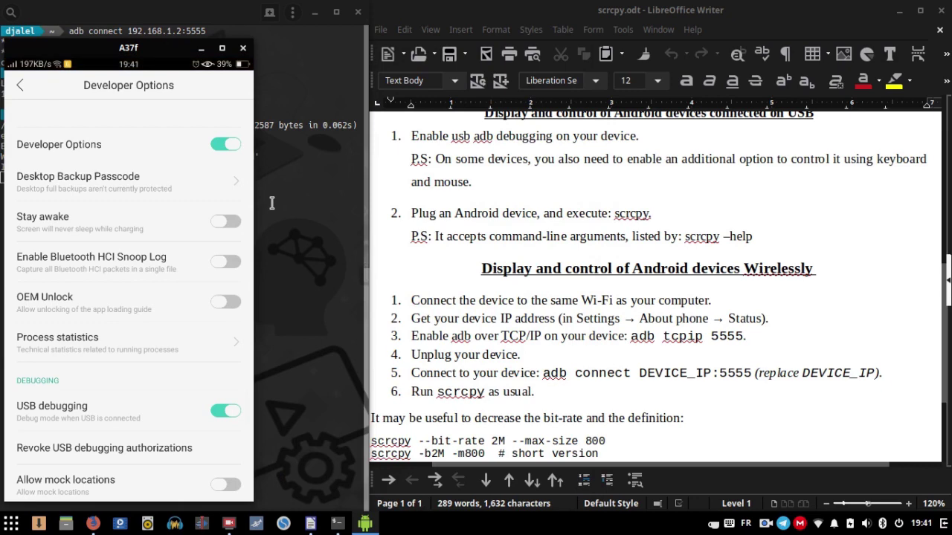
key(ctrl+b)
key(ctrl+b)
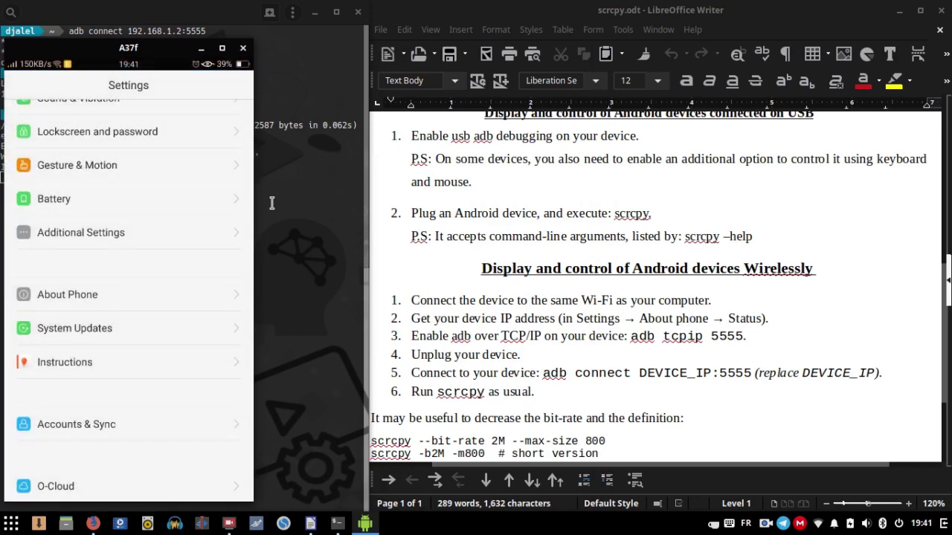
key(ctrl+b)
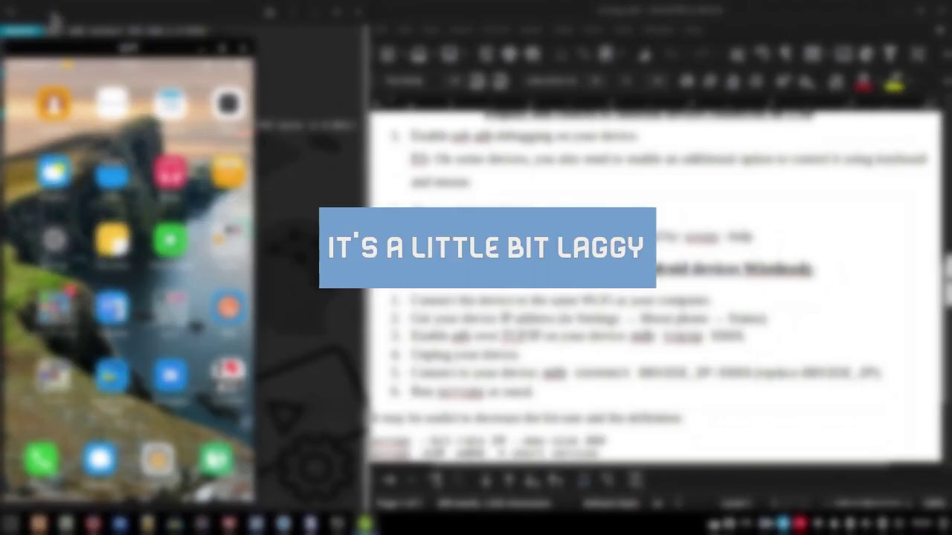
drag(121, 46, 263, 10)
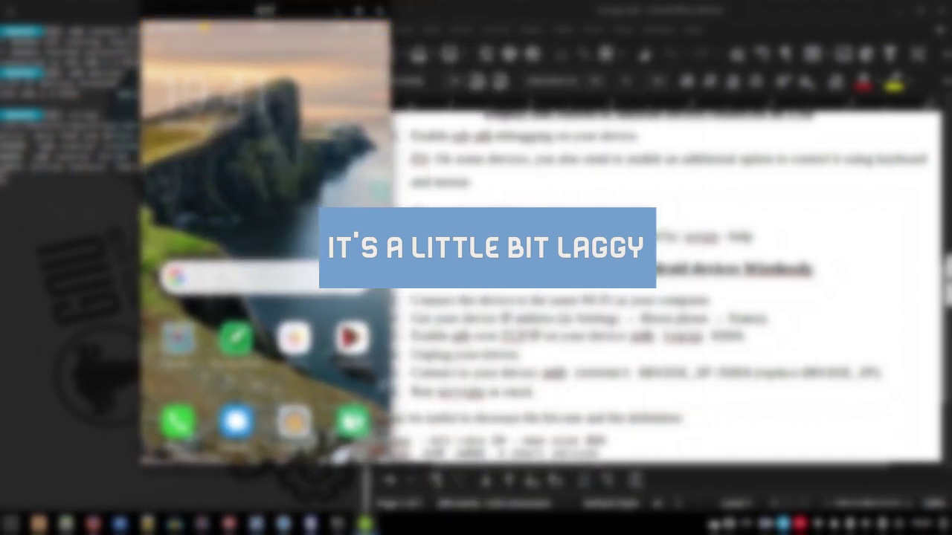
click(599, 403)
scroll(599, 402, down, 2)
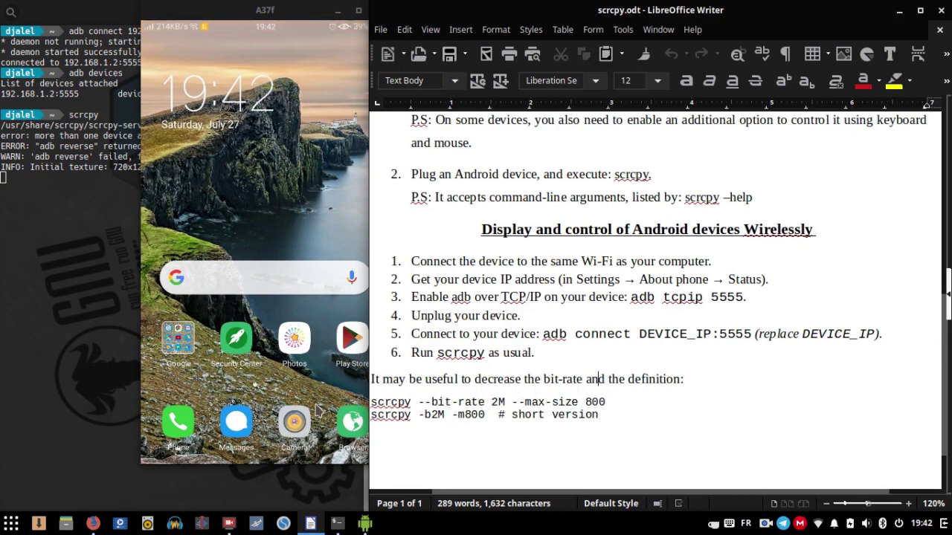
- Close the old mirror, then paste and run scrcpy -b2M -m800 from the guide
drag(300, 10, 249, 57)
click(330, 57)
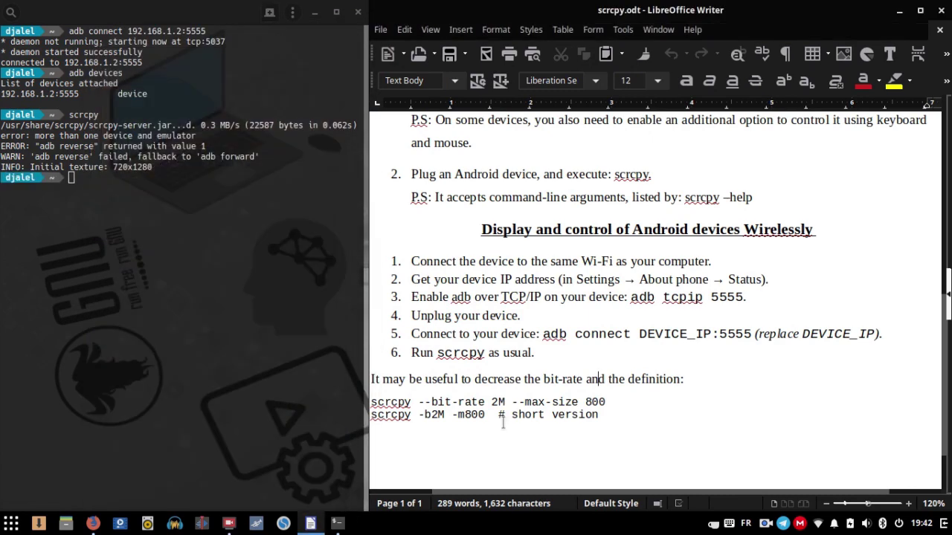
drag(491, 415, 369, 416)
key(super+c)
right_click(111, 201)
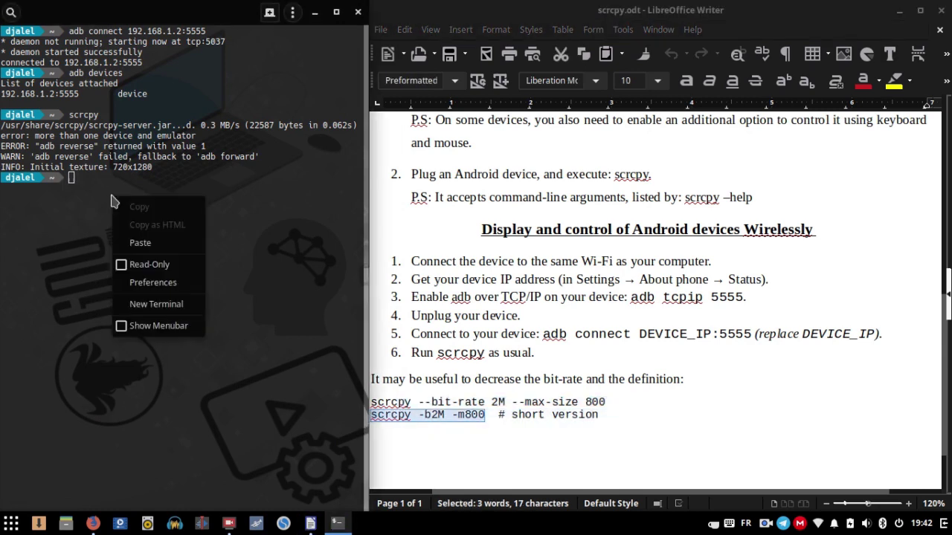
click(140, 243)
key(Return)
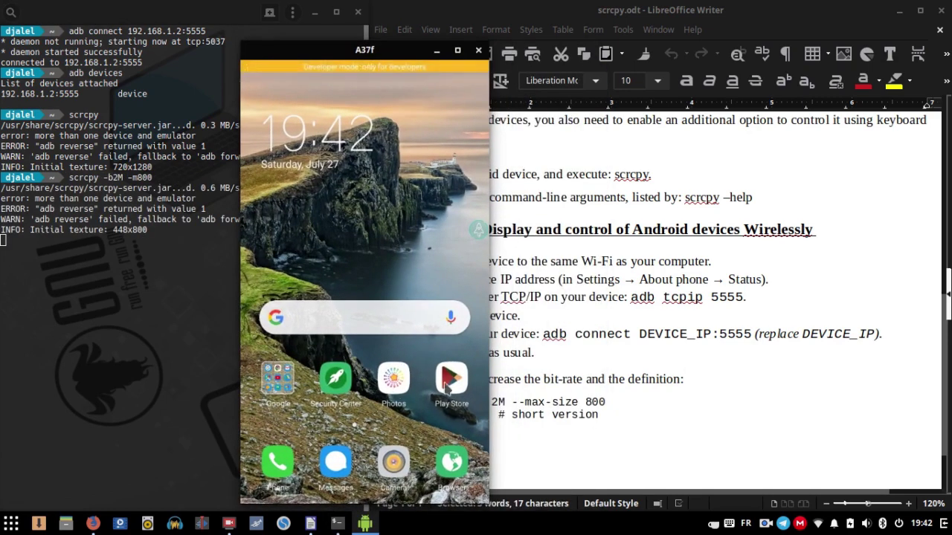
- Test the 448x800 mirror by opening Camera and going back, then close it and hide Writer
click(393, 462)
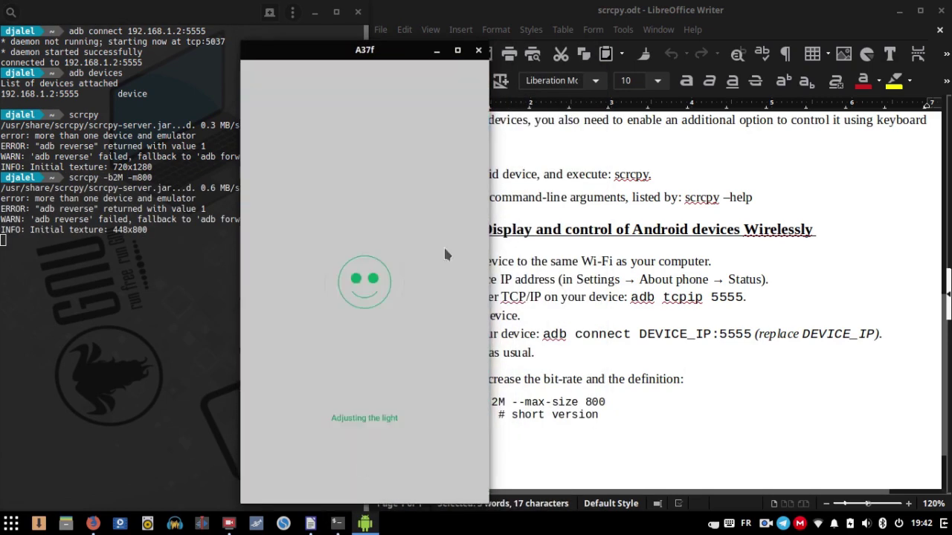
right_click(401, 360)
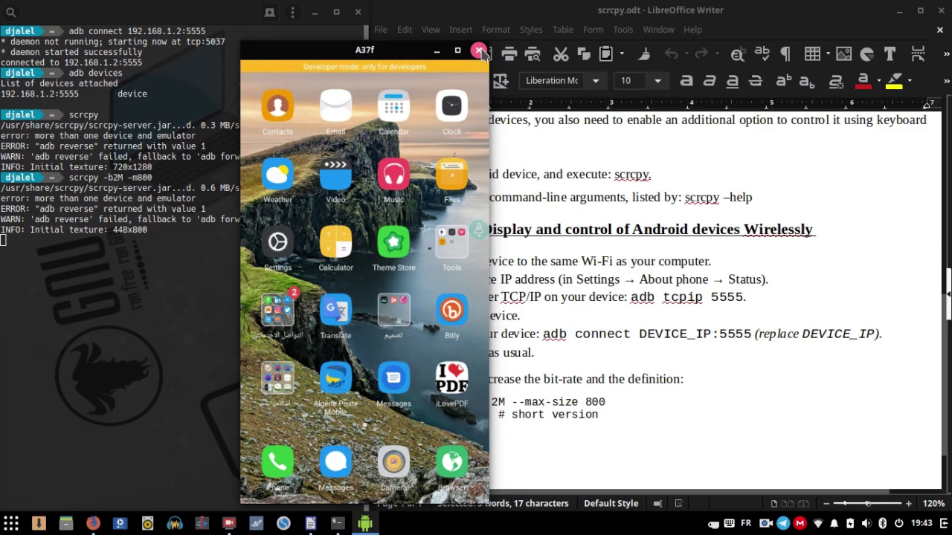
click(480, 50)
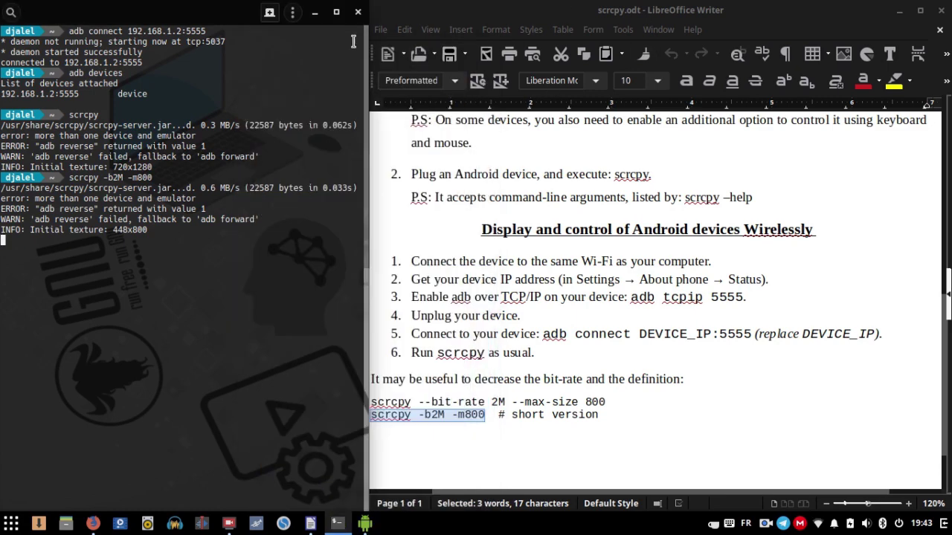
click(898, 13)
- Centre the phone mirror on the bare desktop and launch its Camera app
drag(407, 42, 503, 24)
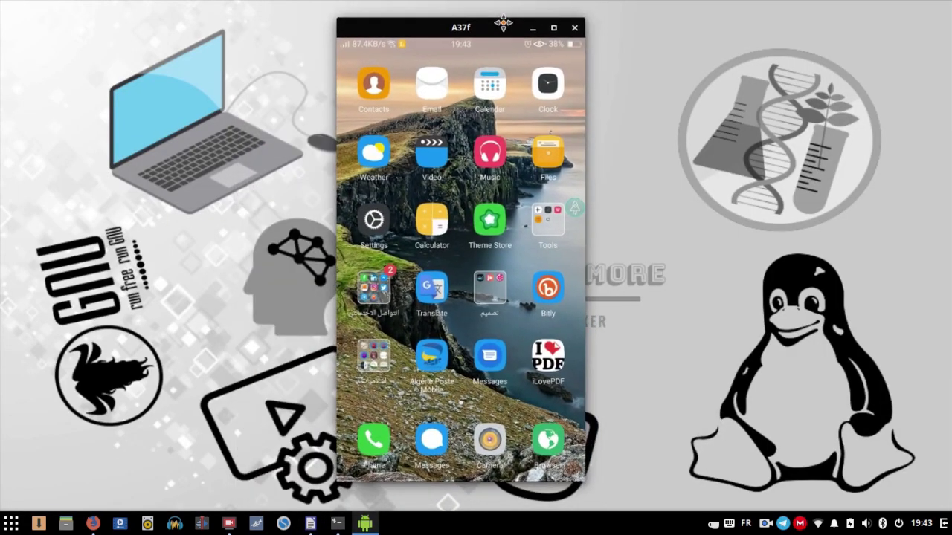
click(501, 420)
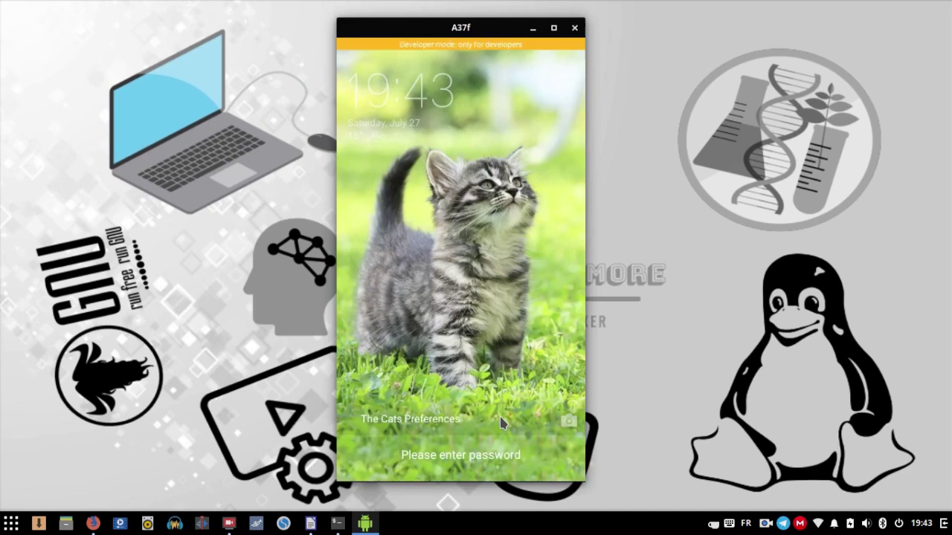